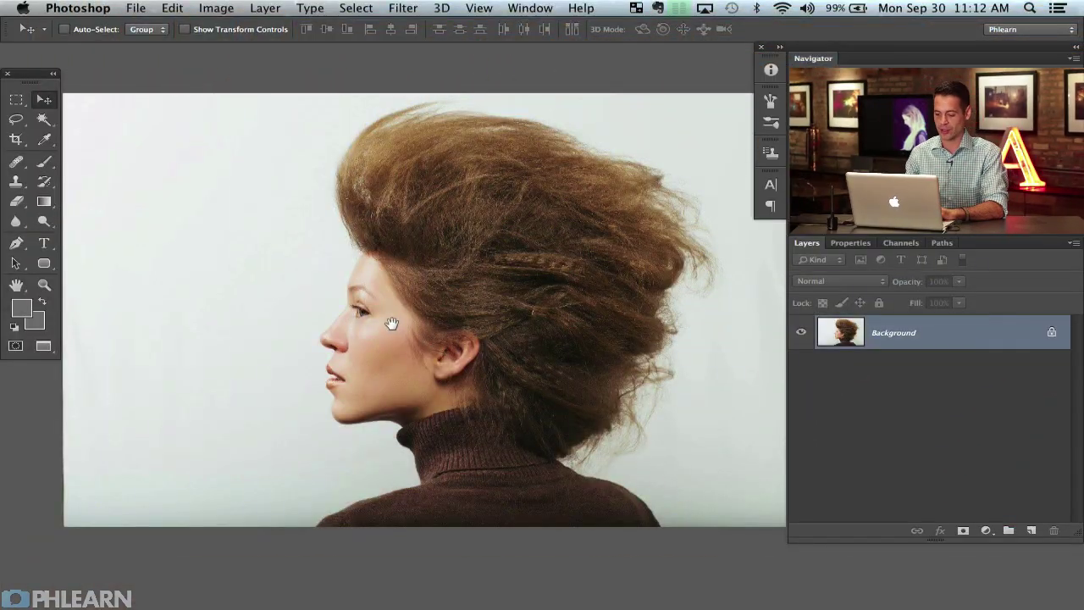
Duplicate the Background layer to Layer 1 with Cmd+J and open Filter > Liquify on it.
drag(391, 324, 383, 321)
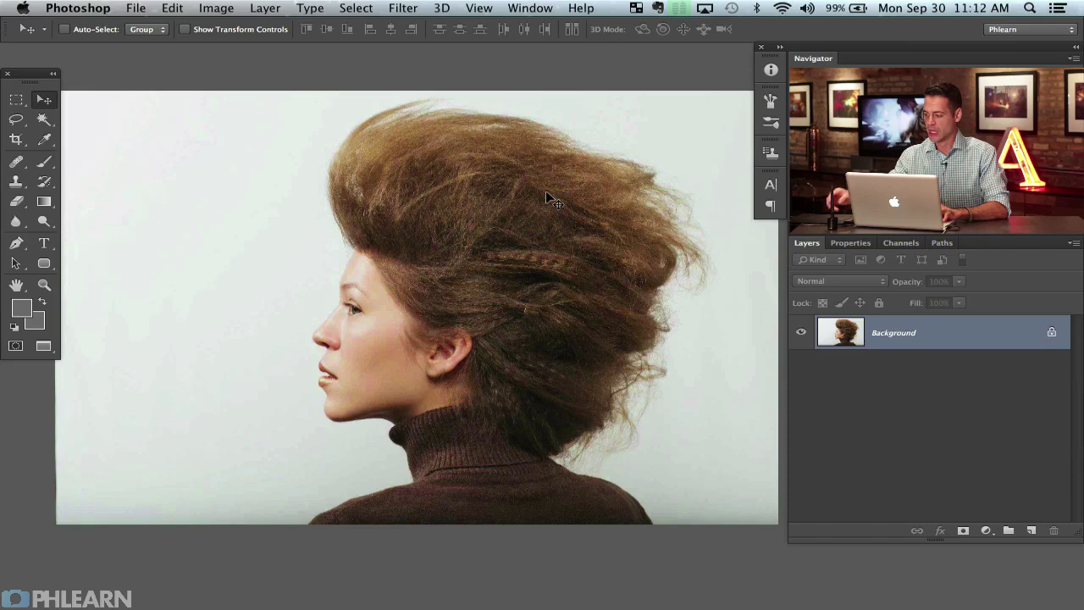
key(super+j)
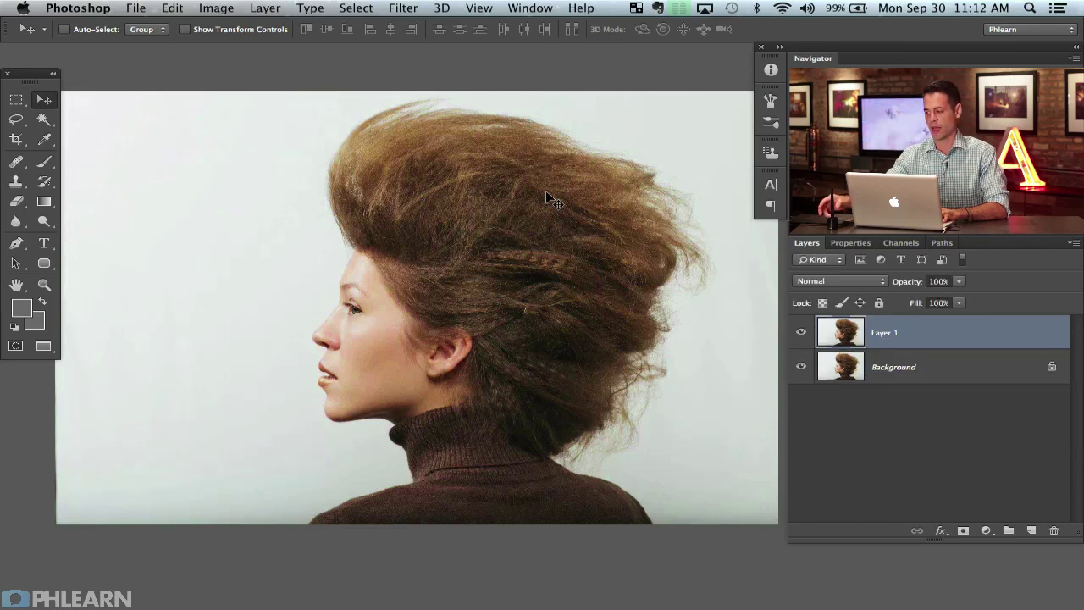
click(398, 10)
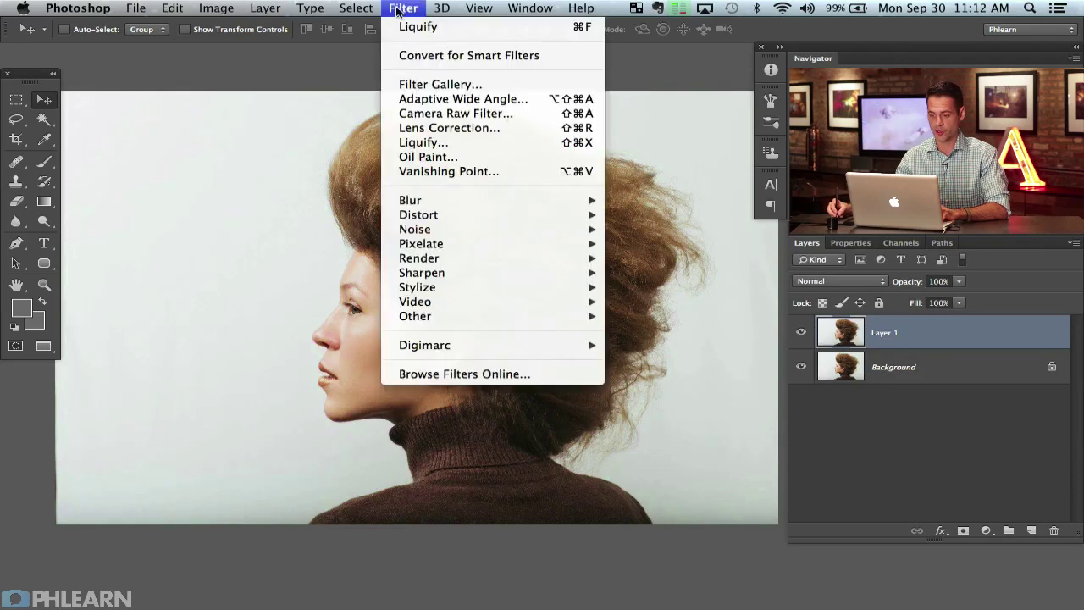
click(438, 144)
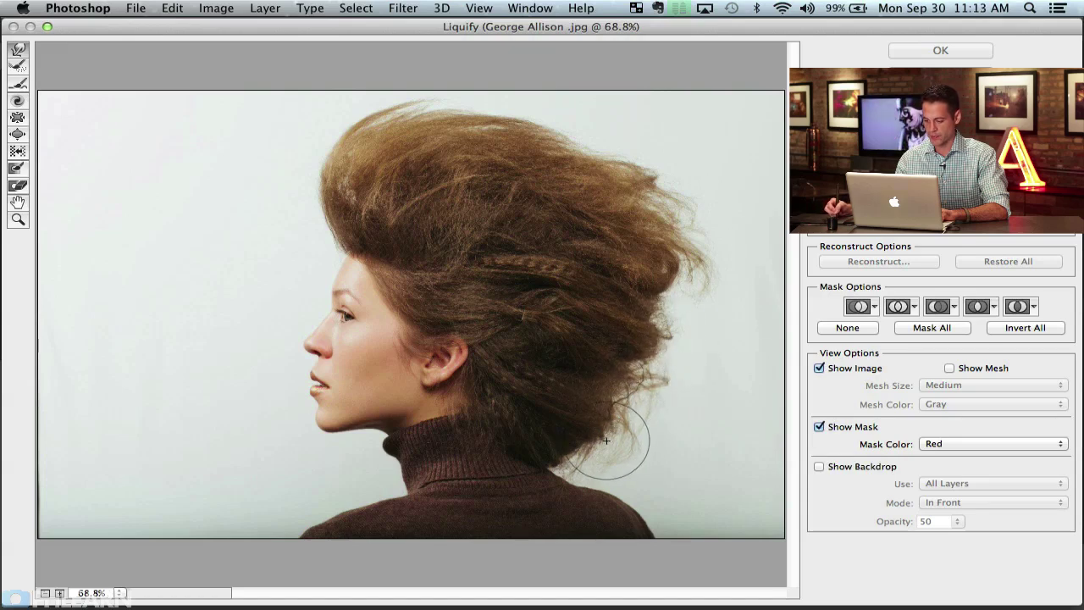
Forward Warp the flyaway strands along the hair's lower-right, right and upper-right edges inward.
drag(627, 445, 622, 441)
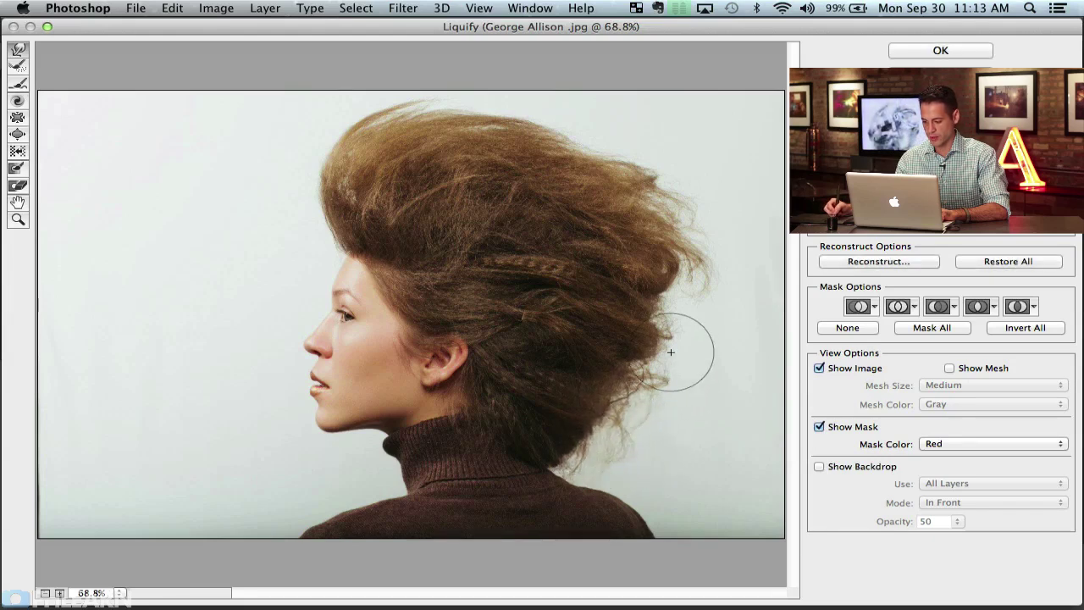
drag(671, 351, 654, 348)
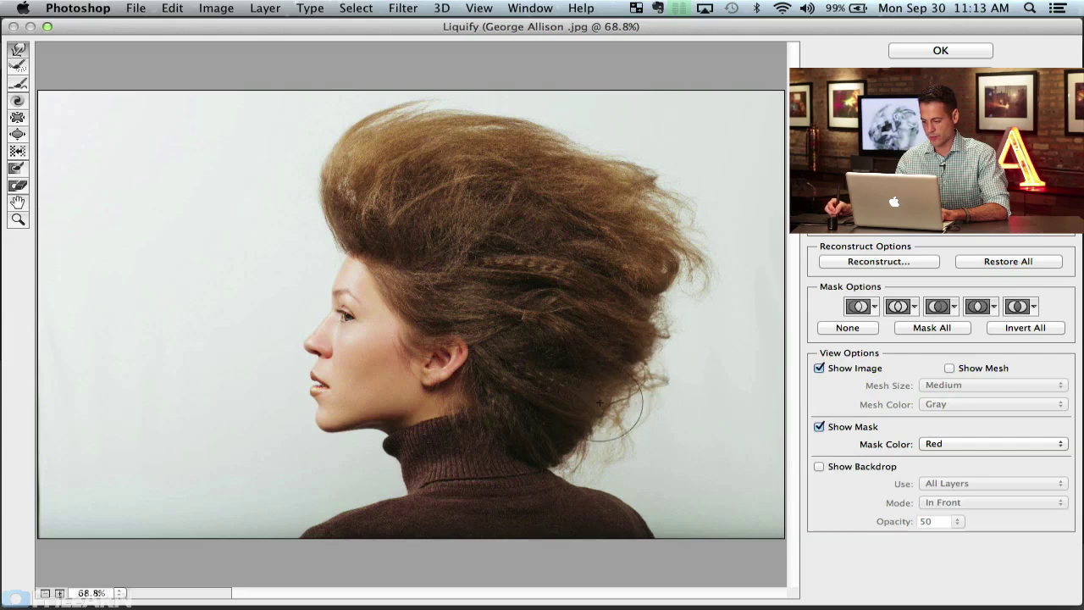
mouse_move(599, 404)
mouse_down()
mouse_move(616, 369)
mouse_move(591, 390)
mouse_up()
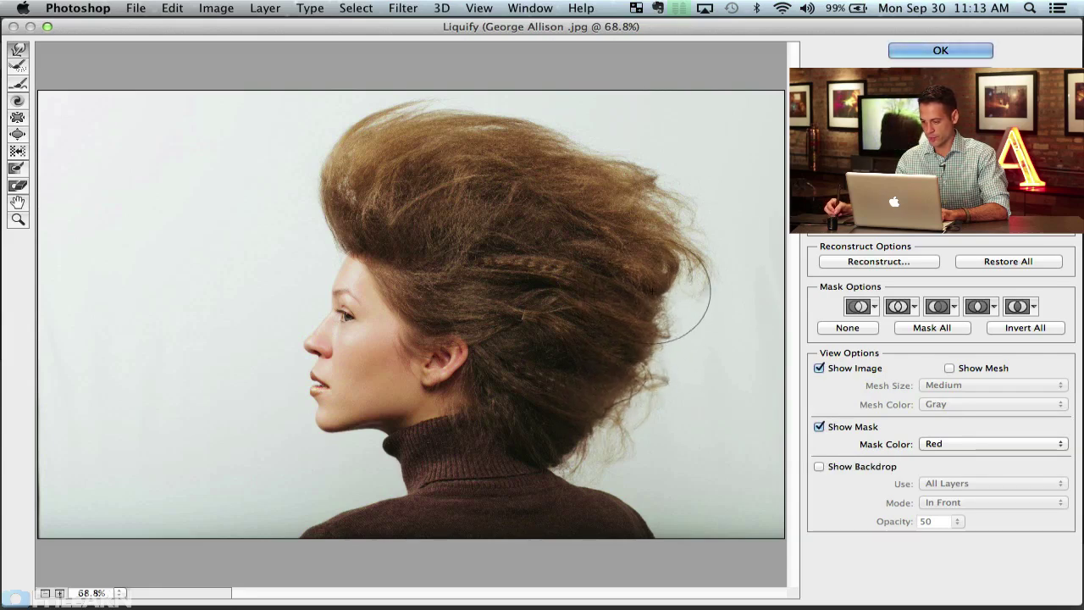
drag(709, 249, 695, 265)
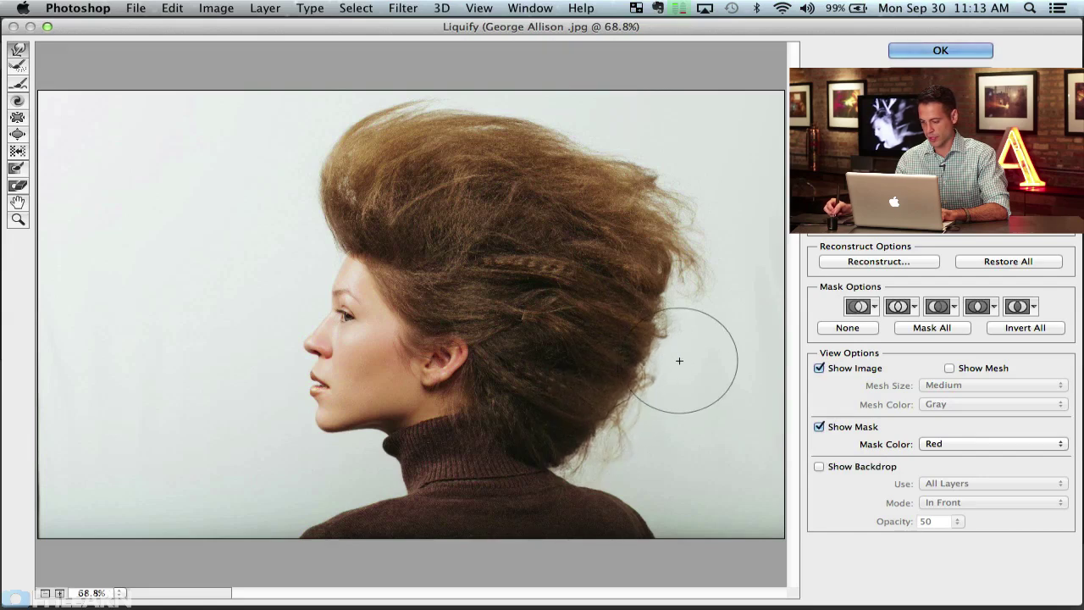
mouse_move(684, 327)
mouse_down()
mouse_move(700, 258)
mouse_move(684, 257)
mouse_move(664, 312)
mouse_up()
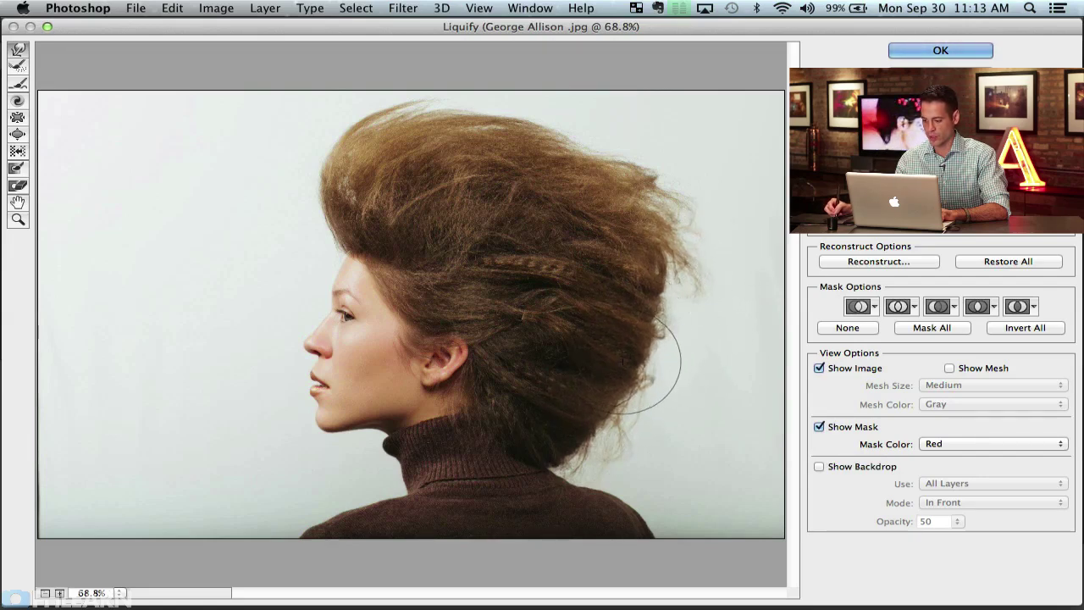
mouse_move(676, 239)
mouse_down()
mouse_move(695, 188)
mouse_move(675, 172)
mouse_move(714, 208)
mouse_move(721, 276)
mouse_move(690, 387)
mouse_move(673, 387)
mouse_move(702, 381)
mouse_move(678, 407)
mouse_move(727, 375)
mouse_up()
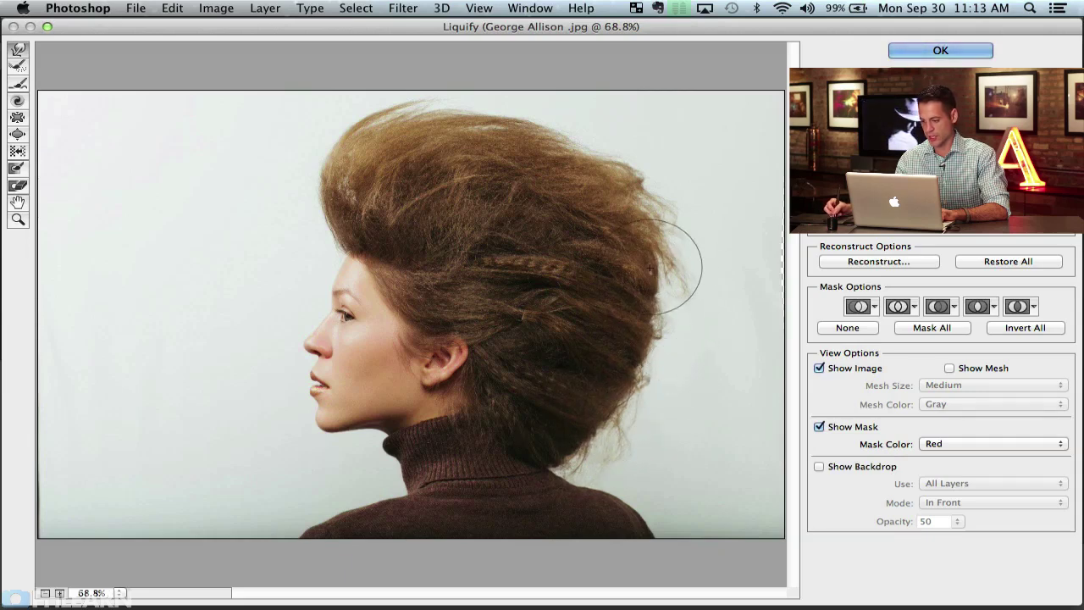
Tuck in the hair's top-right, top and right edges, then even the right edge bottom to top.
drag(642, 172, 641, 162)
mouse_move(699, 212)
mouse_down()
mouse_move(661, 168)
mouse_move(643, 166)
mouse_move(654, 165)
mouse_move(646, 177)
mouse_move(570, 132)
mouse_up()
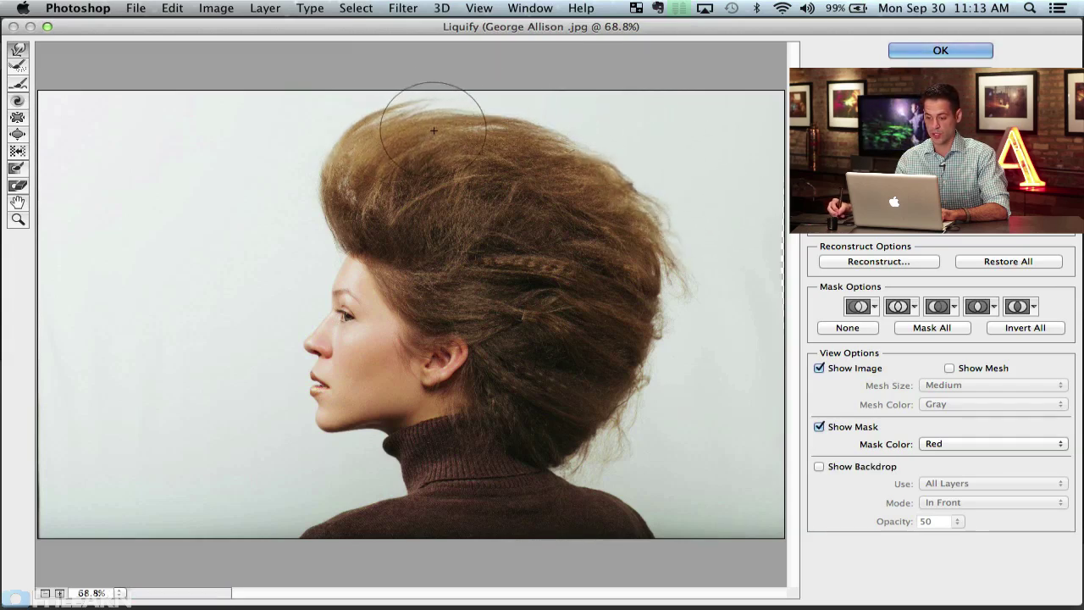
drag(462, 122, 482, 121)
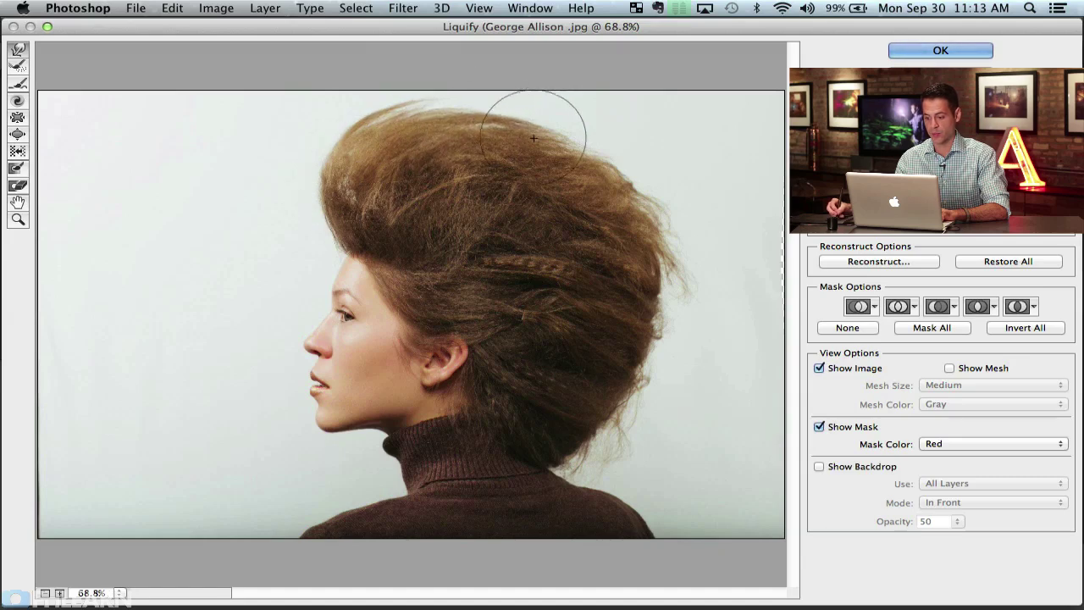
mouse_move(657, 191)
mouse_down()
mouse_move(712, 283)
mouse_move(730, 288)
mouse_move(689, 285)
mouse_move(705, 234)
mouse_move(678, 194)
mouse_move(693, 192)
mouse_move(684, 197)
mouse_move(710, 243)
mouse_move(676, 195)
mouse_move(705, 240)
mouse_move(701, 287)
mouse_up()
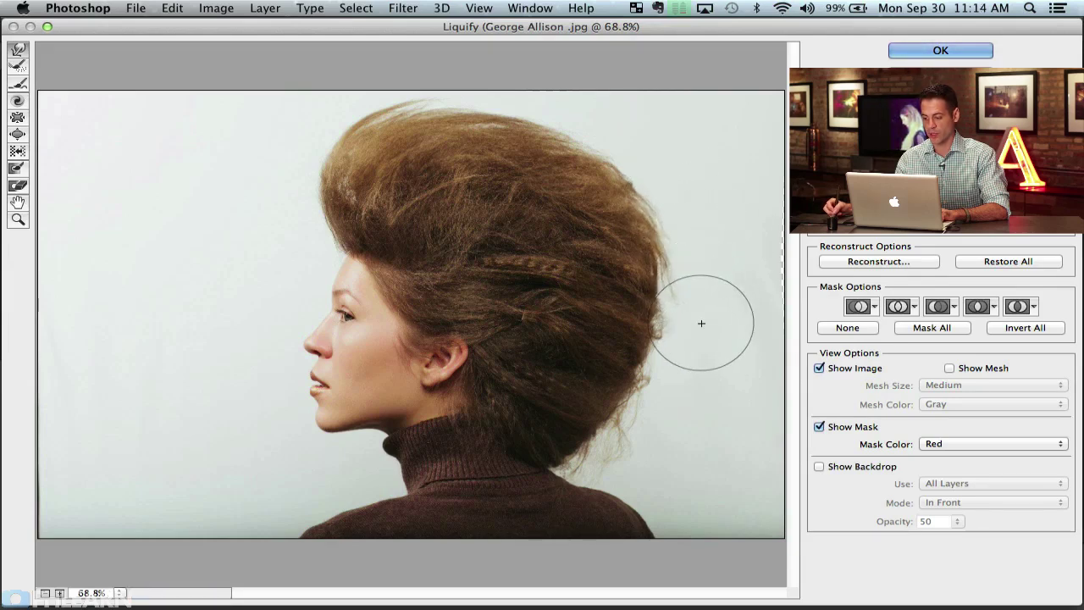
drag(685, 345, 665, 383)
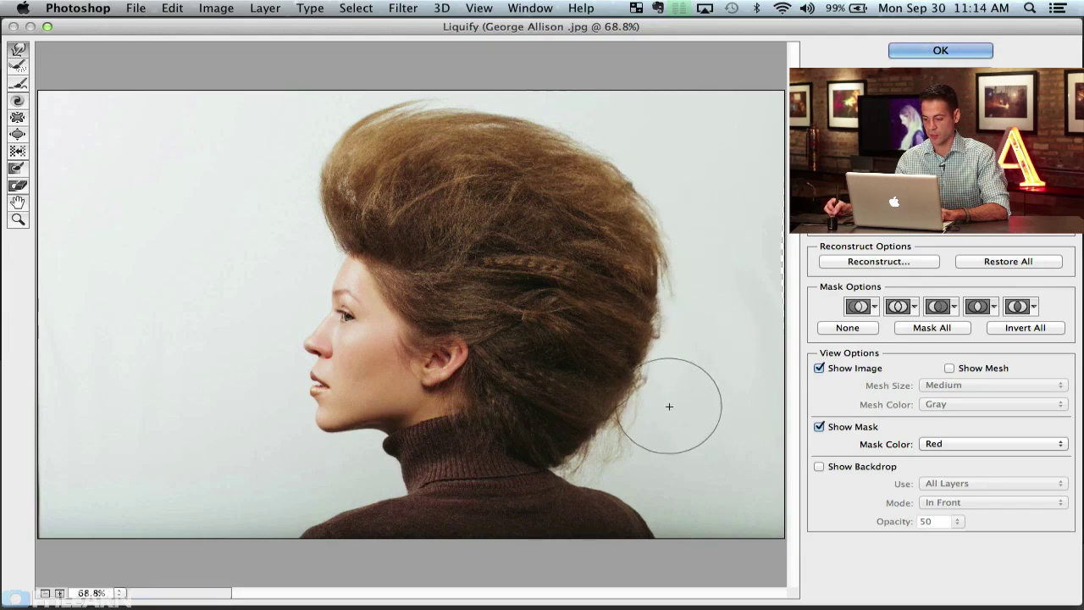
mouse_move(637, 463)
mouse_down()
mouse_move(629, 454)
mouse_move(692, 317)
mouse_move(711, 300)
mouse_move(697, 302)
mouse_move(704, 246)
mouse_move(651, 162)
mouse_up()
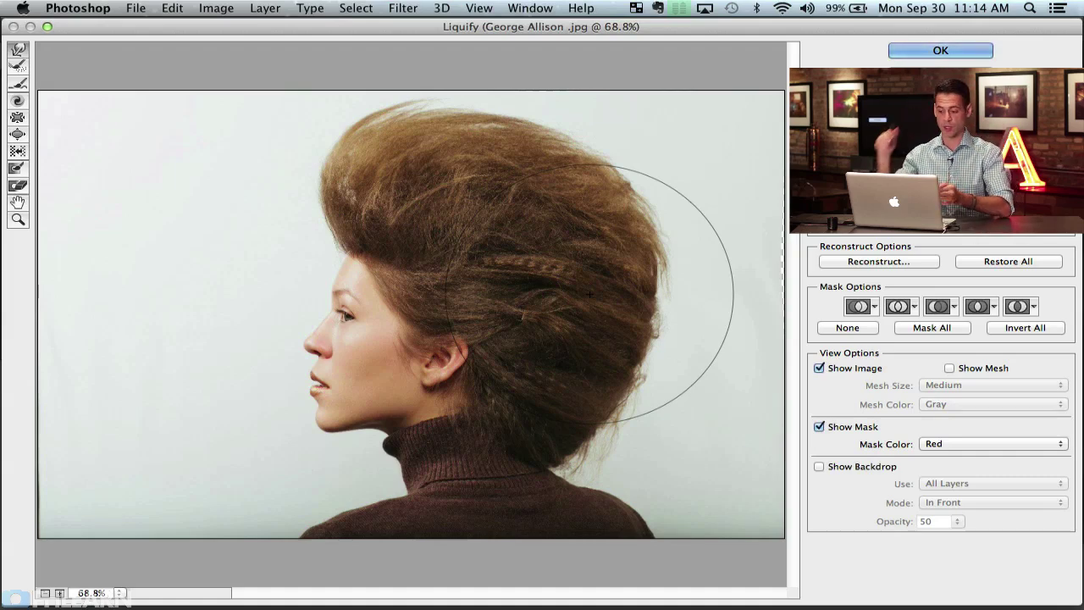
Push the hair's right edge and top outward with large Forward Warp strokes.
drag(706, 235, 728, 225)
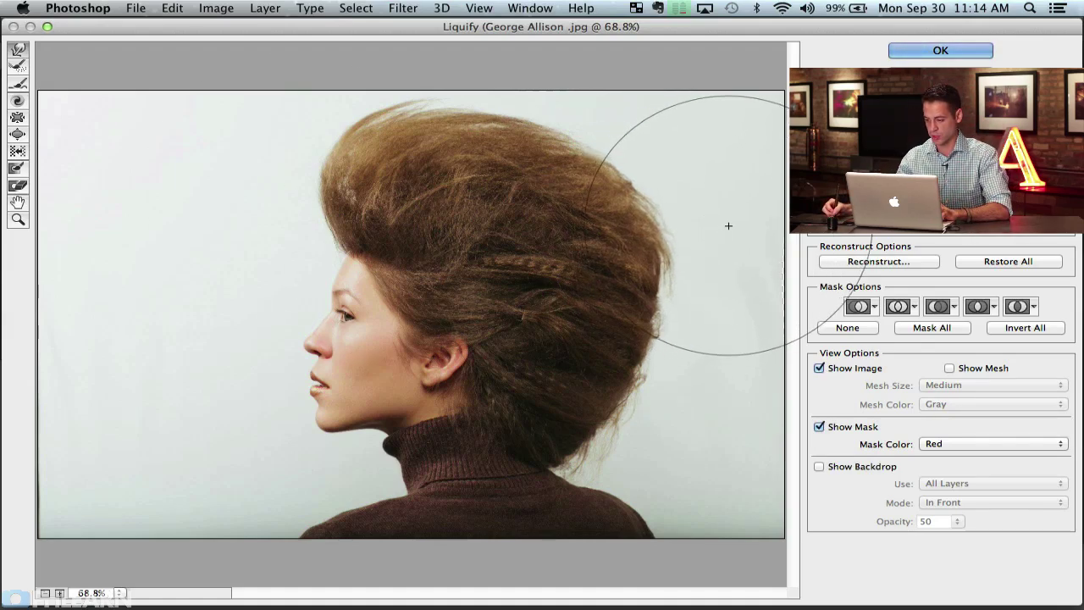
mouse_move(700, 302)
mouse_down()
mouse_move(721, 300)
mouse_move(692, 375)
mouse_up()
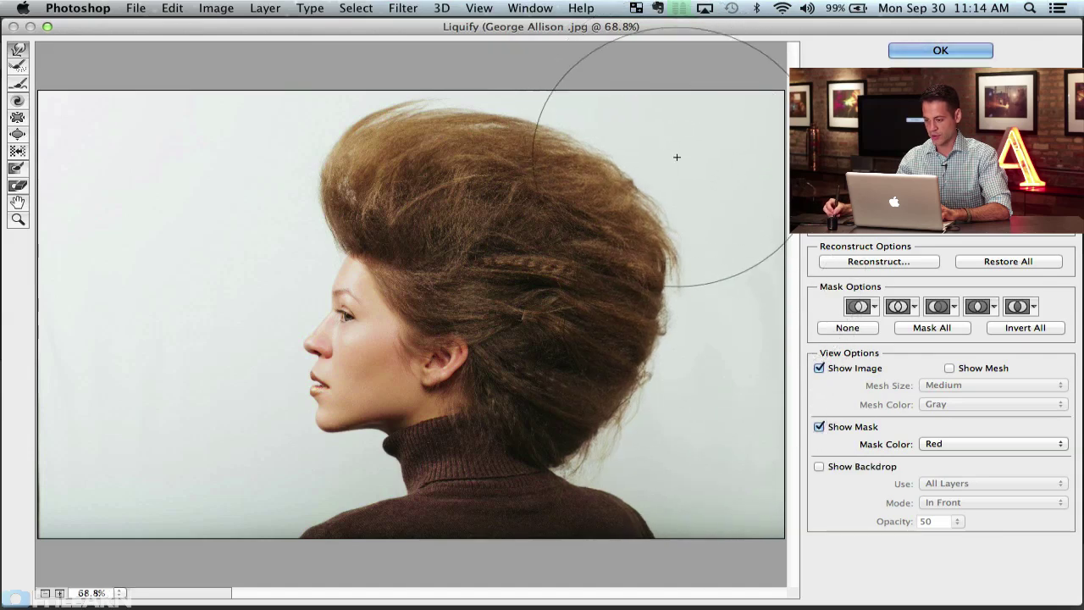
mouse_move(677, 157)
mouse_down()
mouse_move(673, 145)
mouse_move(702, 206)
mouse_move(704, 356)
mouse_move(690, 399)
mouse_move(661, 436)
mouse_move(568, 460)
mouse_move(653, 443)
mouse_up()
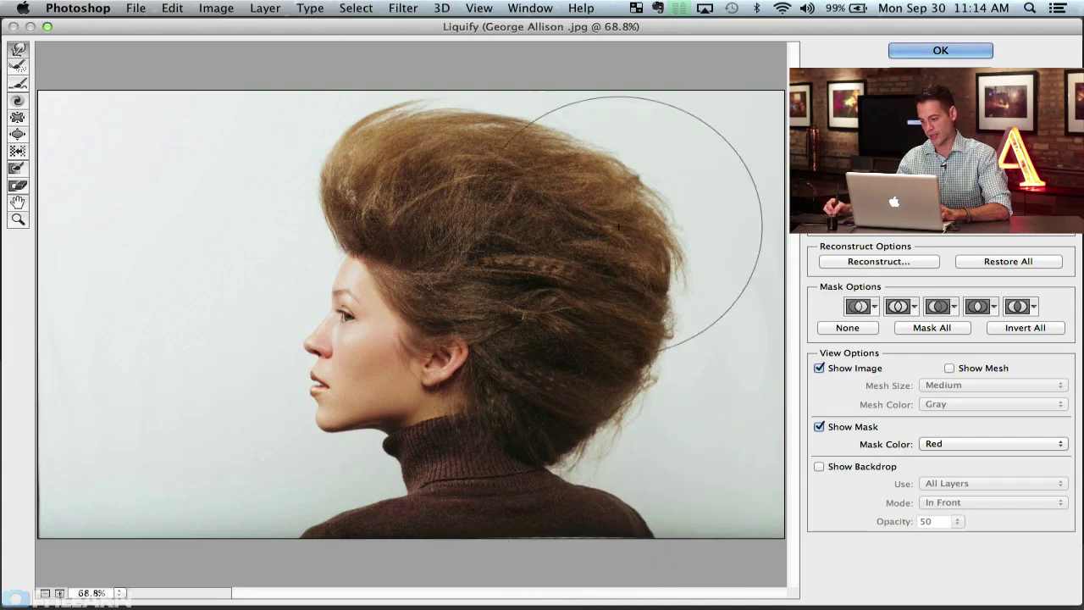
mouse_move(620, 225)
mouse_down()
mouse_move(553, 95)
mouse_move(418, 75)
mouse_move(588, 106)
mouse_move(578, 94)
mouse_move(601, 114)
mouse_move(609, 100)
mouse_move(635, 104)
mouse_move(657, 123)
mouse_move(685, 205)
mouse_move(695, 176)
mouse_move(663, 126)
mouse_move(684, 302)
mouse_move(701, 337)
mouse_move(720, 300)
mouse_move(710, 269)
mouse_move(725, 302)
mouse_move(597, 443)
mouse_move(592, 443)
mouse_up()
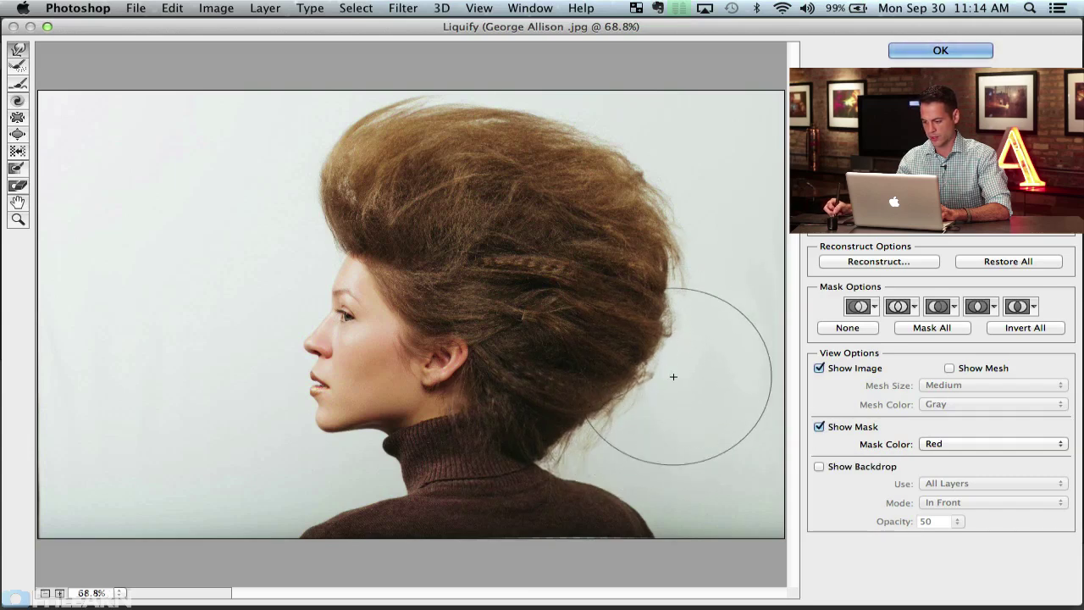
Smooth the lower-right hair edge outward with one long Forward Warp stroke.
mouse_move(673, 376)
mouse_down()
mouse_move(643, 422)
mouse_move(655, 395)
mouse_move(633, 425)
mouse_move(607, 426)
mouse_move(670, 382)
mouse_move(708, 322)
mouse_move(701, 277)
mouse_move(598, 413)
mouse_move(648, 414)
mouse_move(711, 231)
mouse_move(649, 357)
mouse_move(632, 225)
mouse_move(639, 182)
mouse_move(671, 244)
mouse_move(583, 222)
mouse_up()
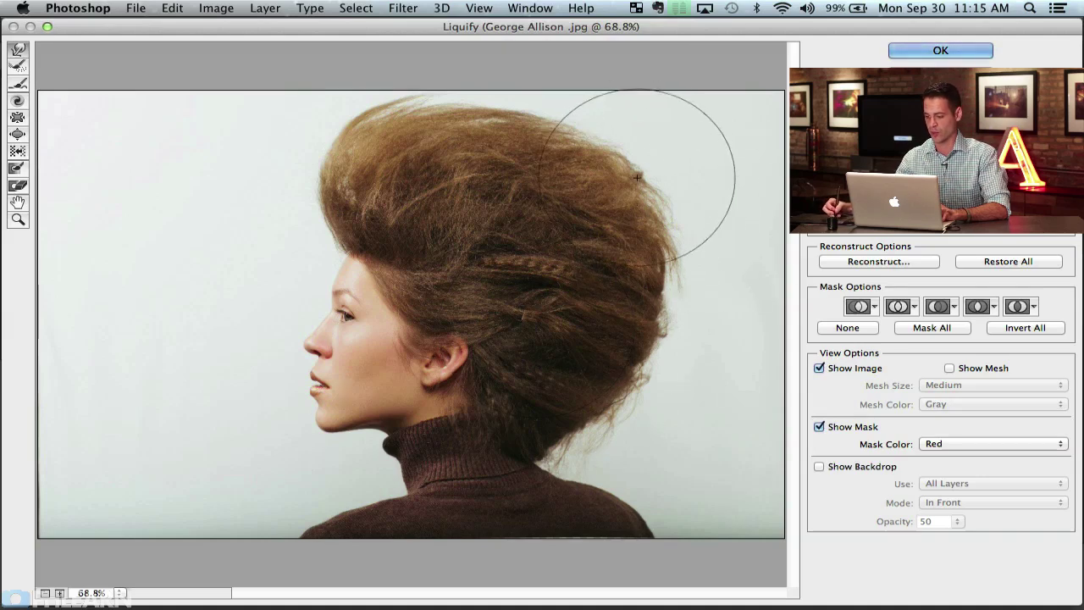
Apply the Liquify reshaping to Layer 1 with OK.
click(928, 50)
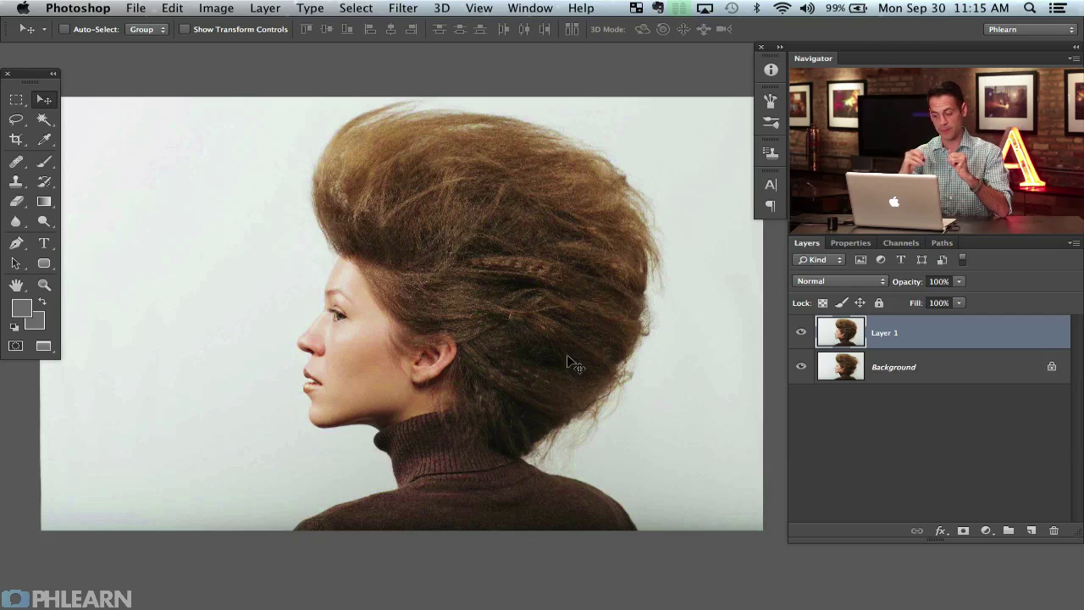
click(801, 333)
click(801, 334)
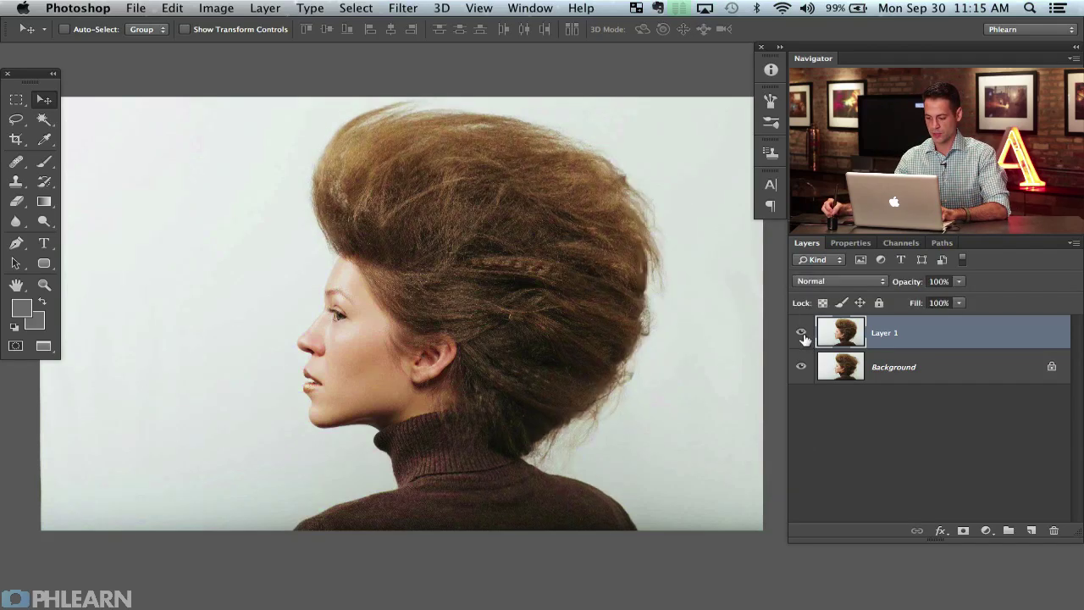
click(801, 334)
click(801, 334)
click(802, 334)
click(801, 334)
click(801, 334)
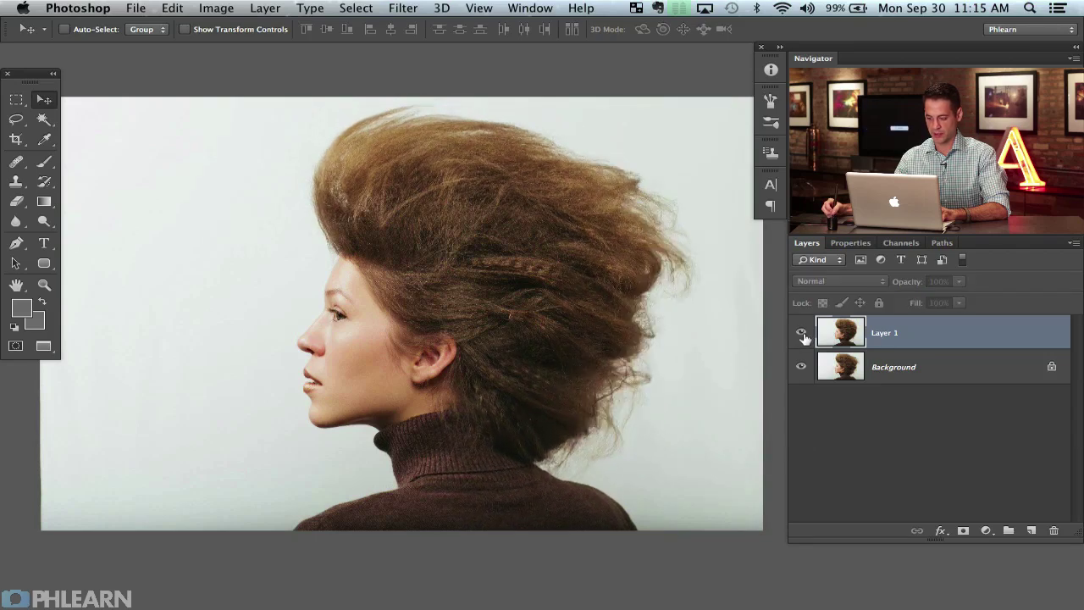
click(801, 333)
click(801, 334)
click(802, 333)
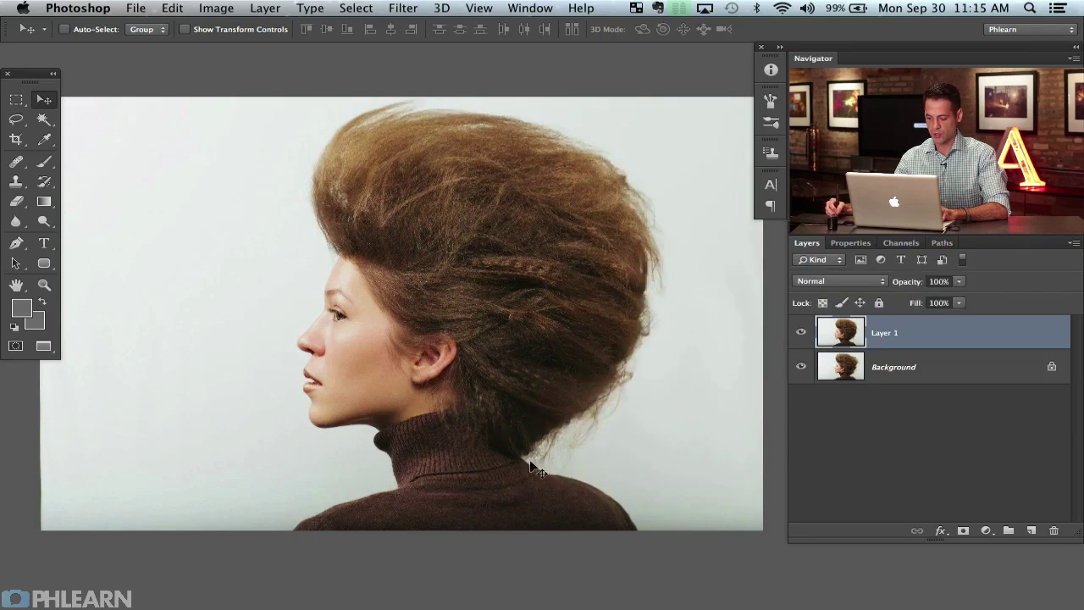
click(803, 334)
click(803, 336)
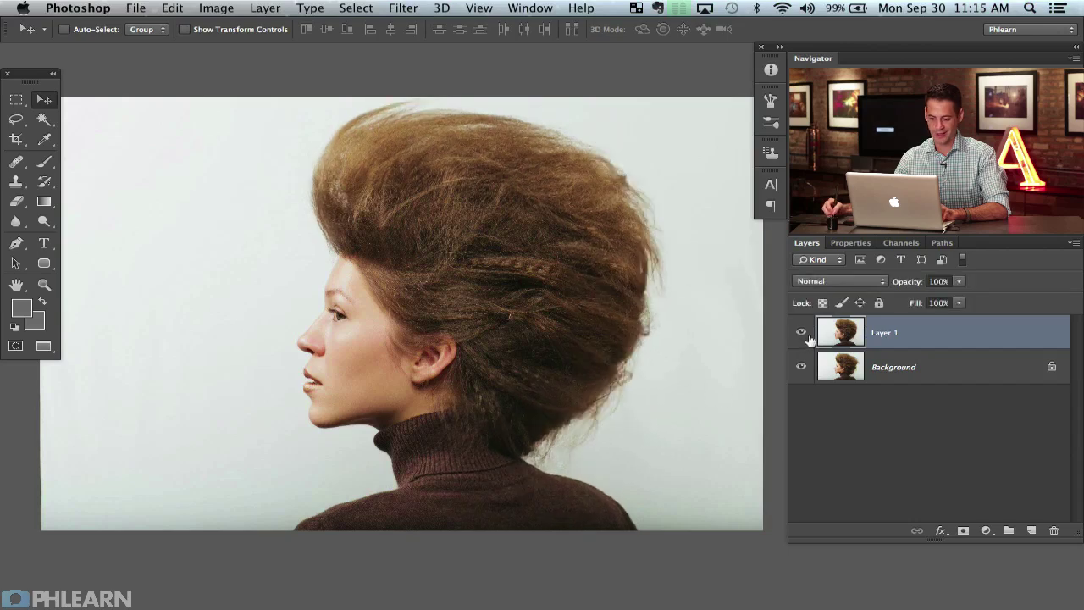
click(804, 338)
click(804, 339)
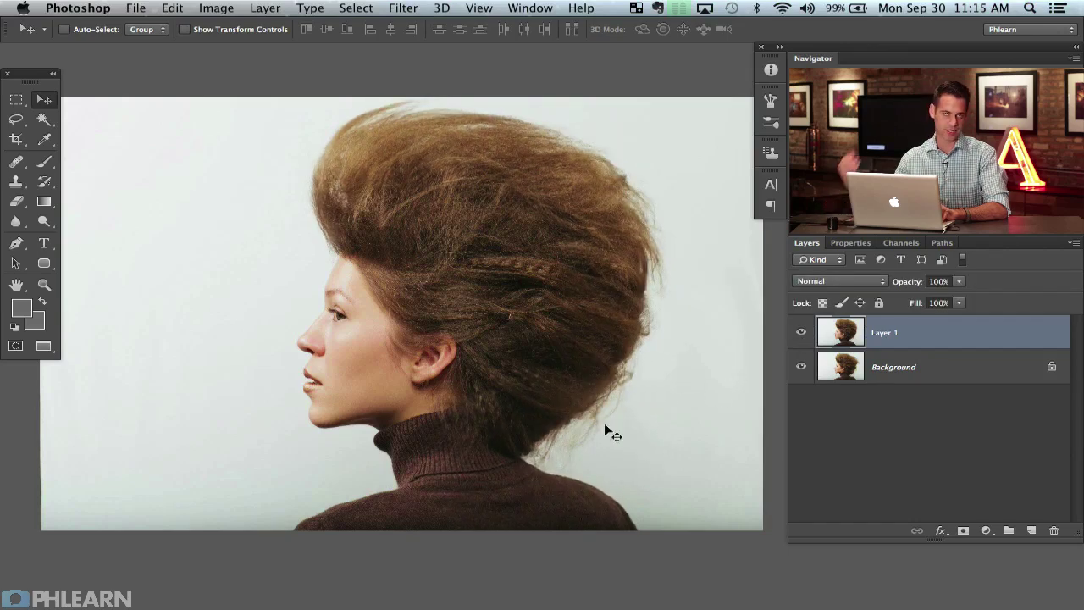
click(800, 335)
click(800, 335)
click(799, 334)
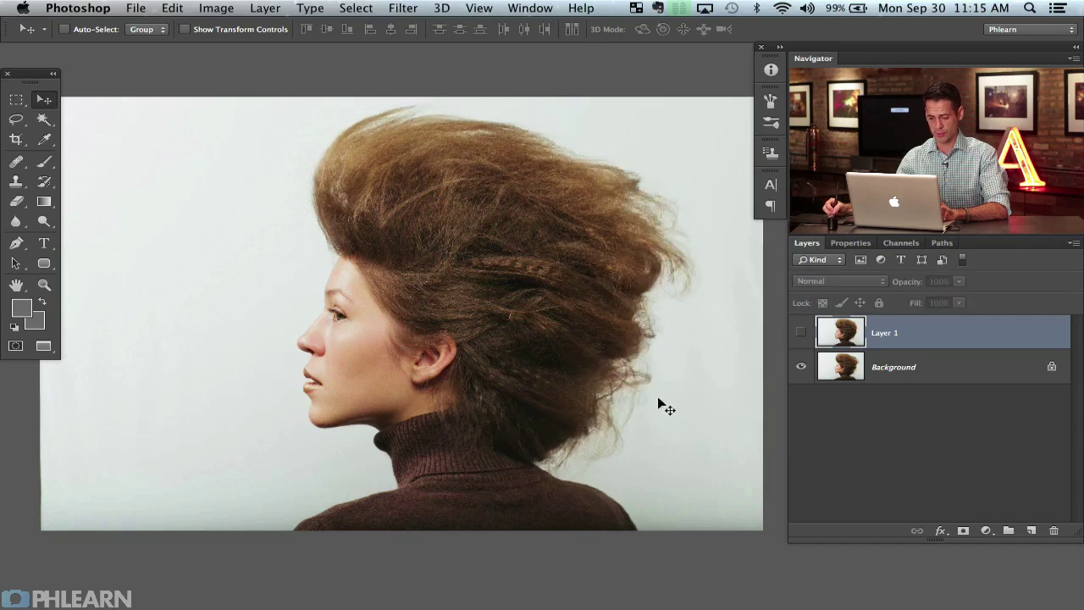
click(801, 333)
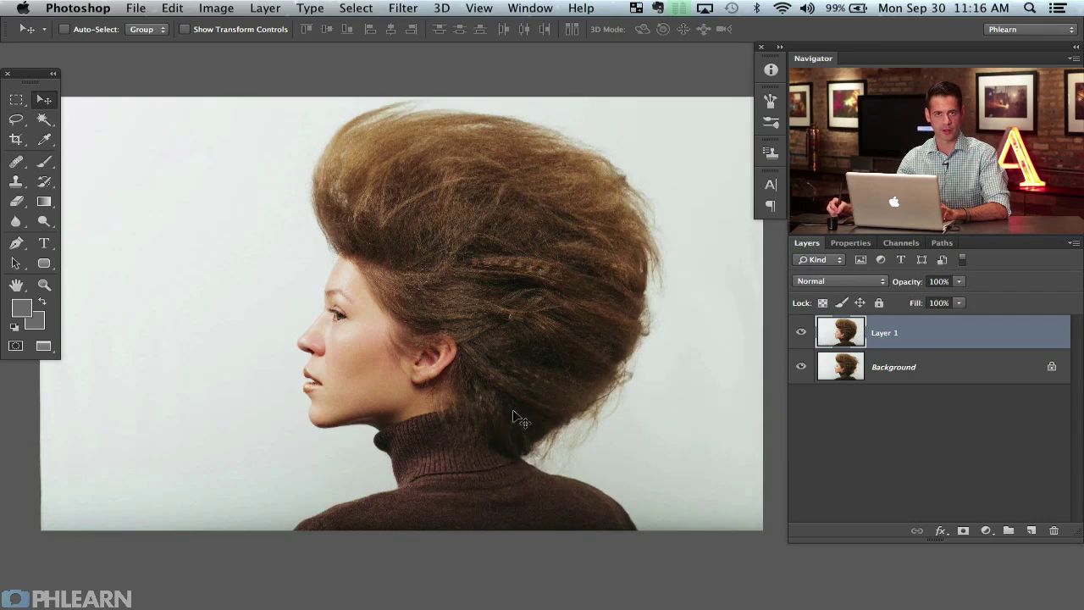
click(801, 335)
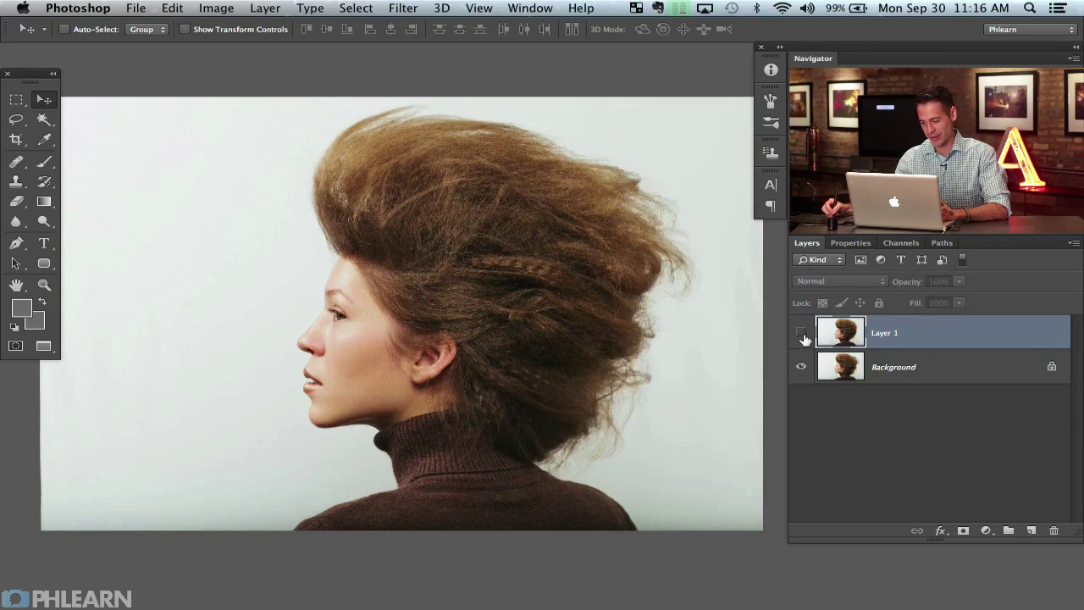
click(800, 337)
click(798, 339)
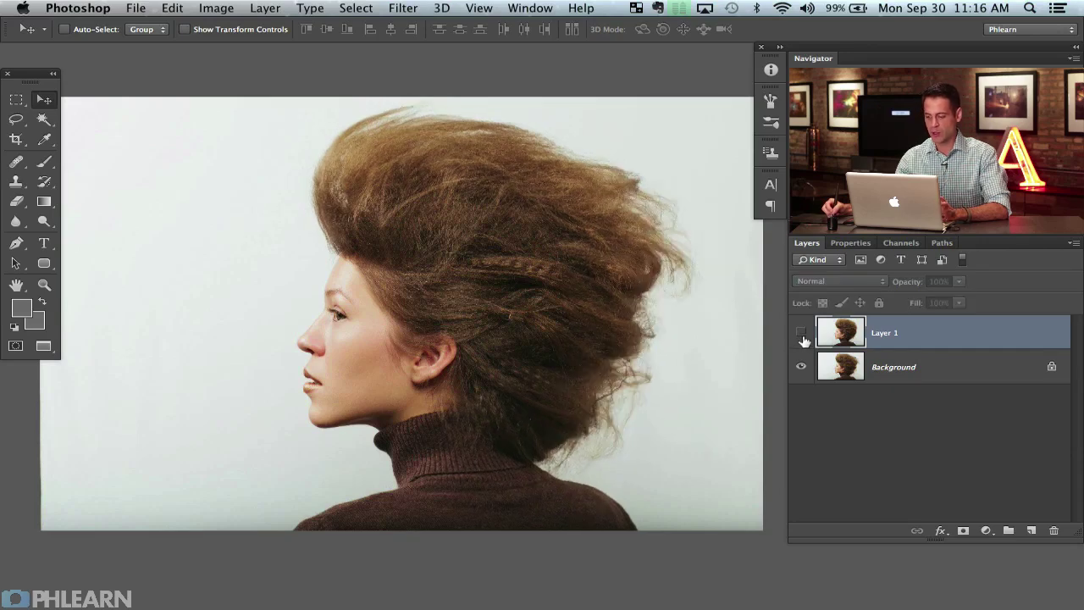
click(801, 336)
click(802, 336)
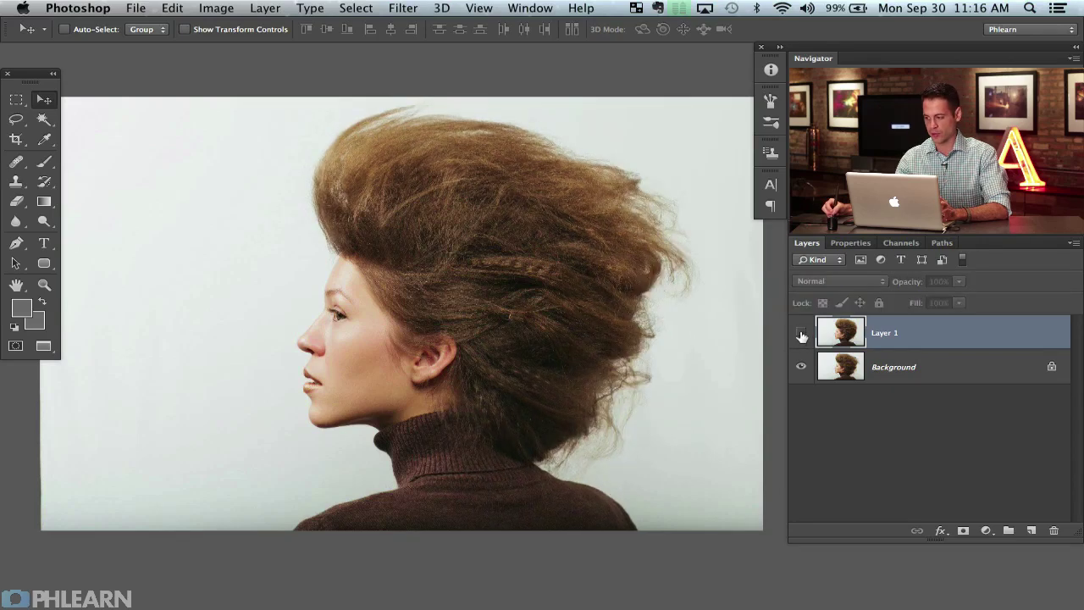
click(802, 336)
click(802, 336)
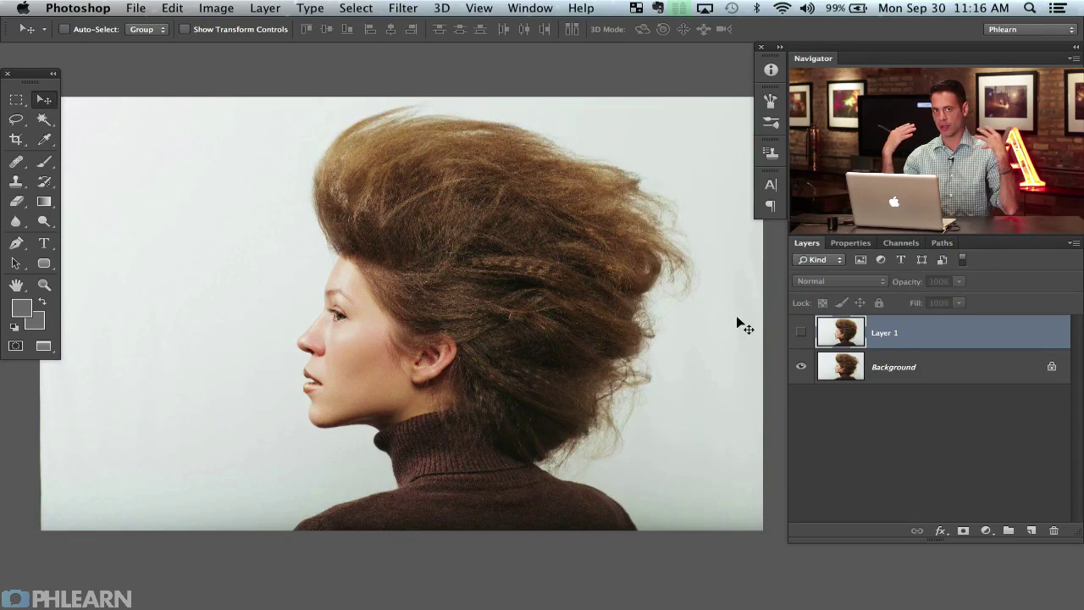
click(800, 336)
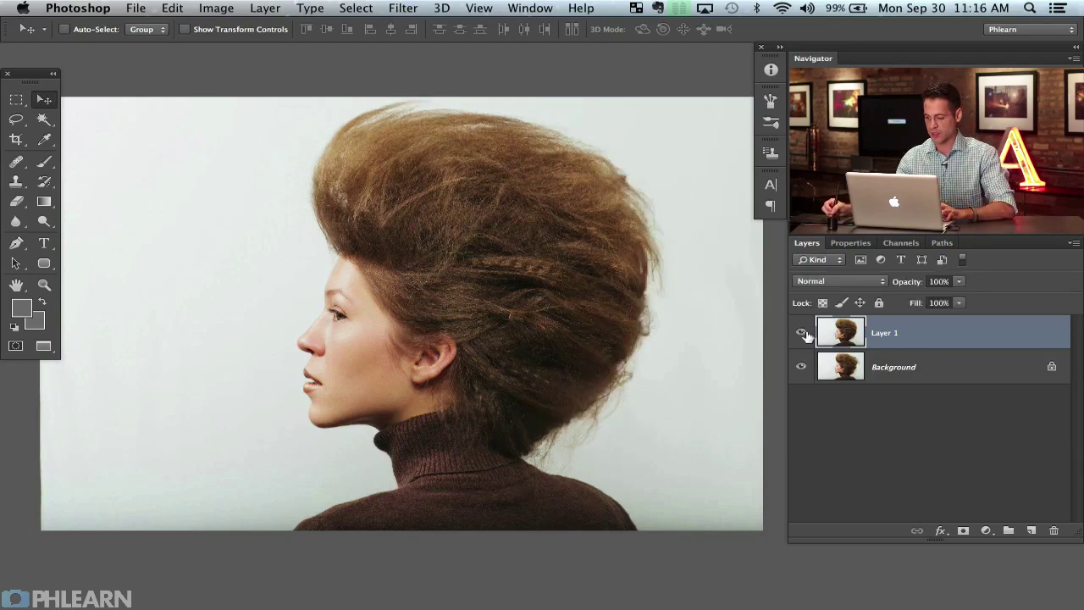